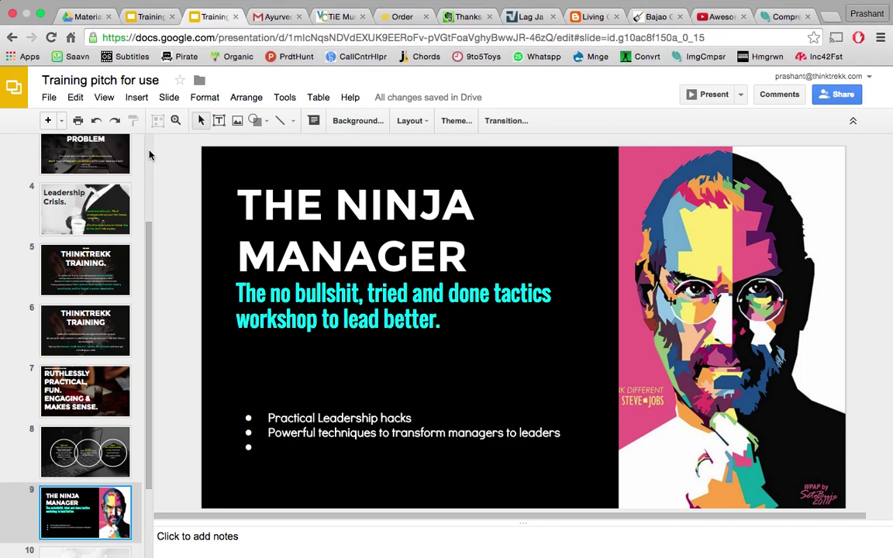
- Insert a new slide directly after slide 2, The Problem
scroll(149, 153, "up", 5)
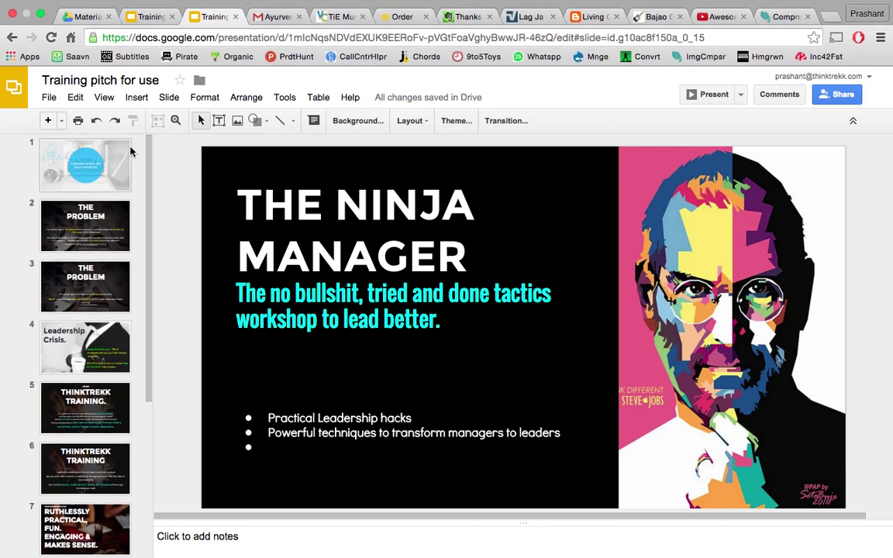
left_click_drag(89, 233, 99, 261)
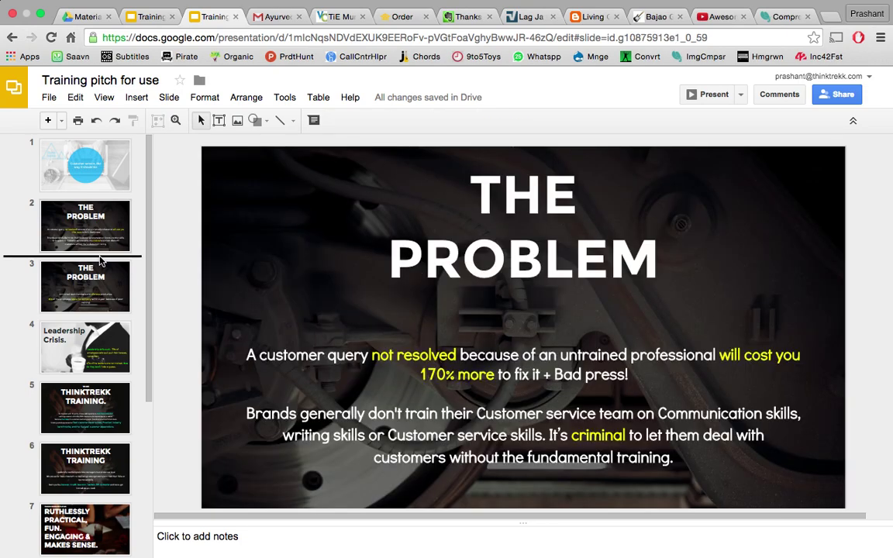
left_click_drag(100, 261, 173, 101)
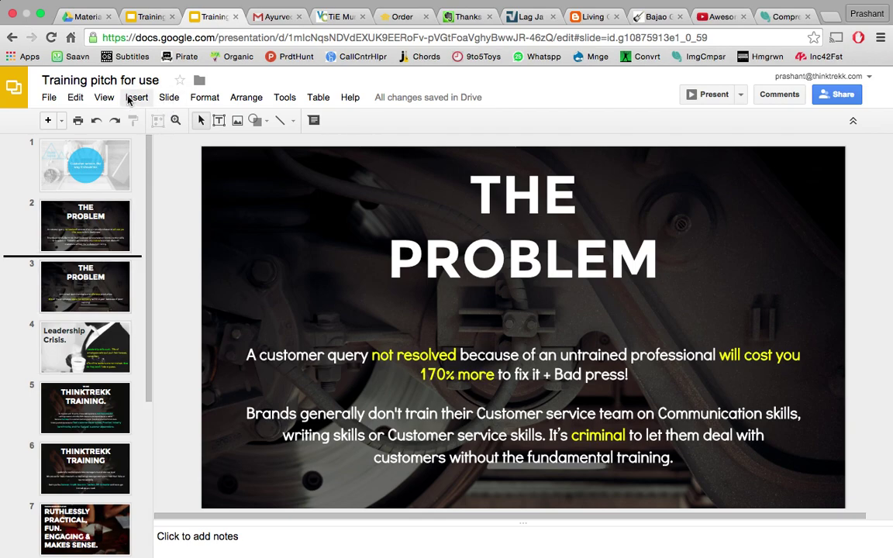
left_click(134, 96)
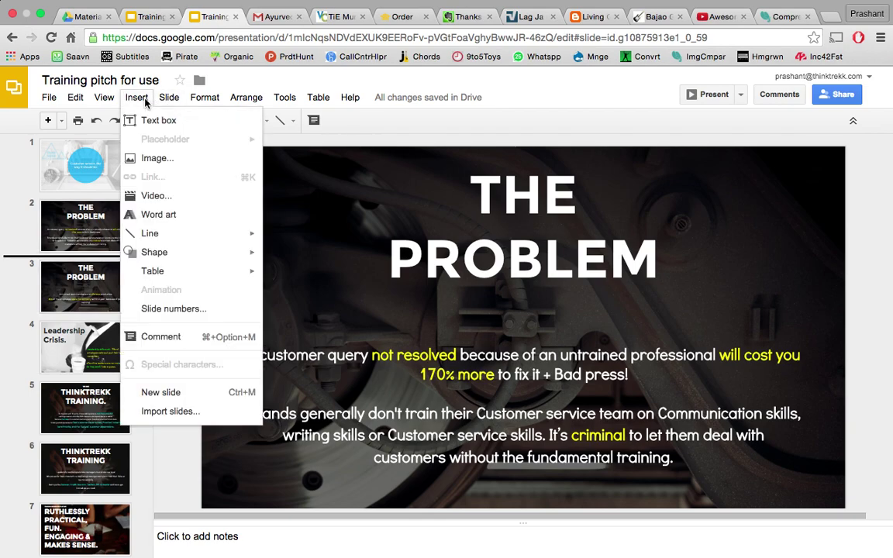
left_click(180, 392)
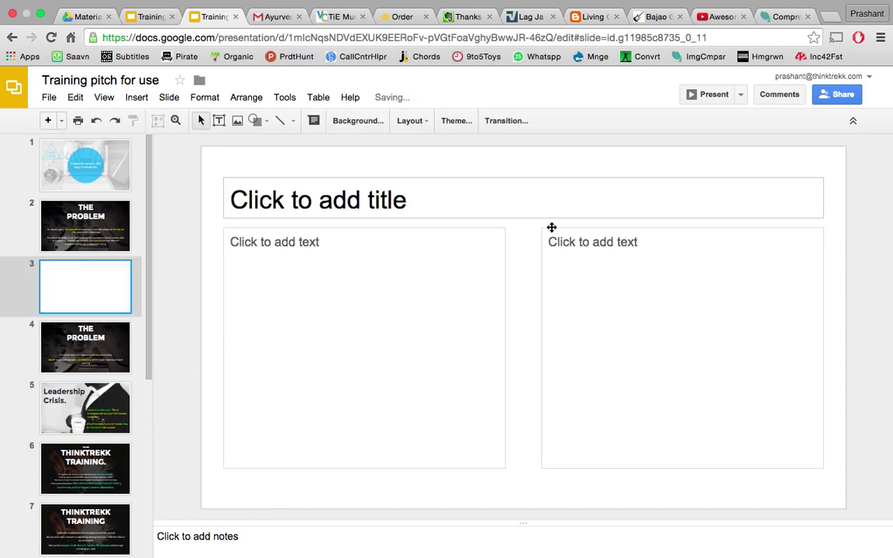
- Delete the title and both text placeholders so the new slide is blank
left_click(540, 179)
key("Delete")
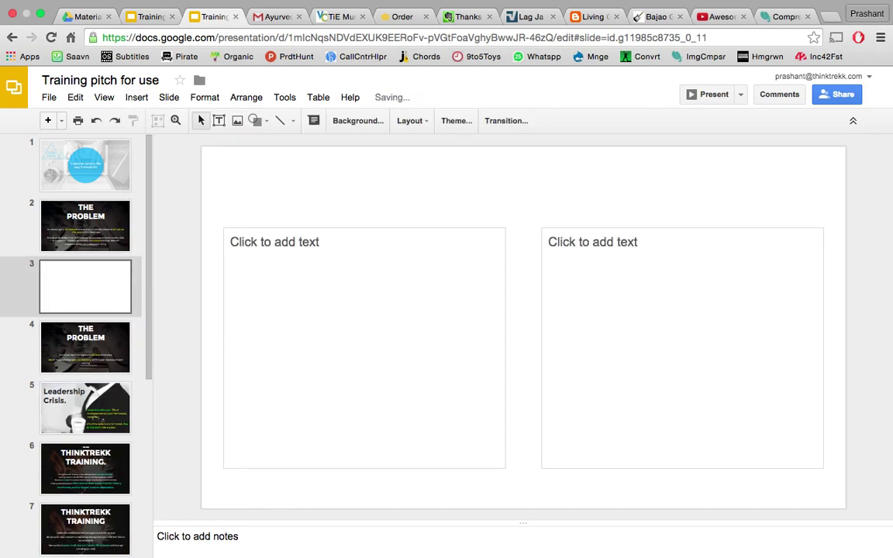
left_click(485, 231)
key("Delete")
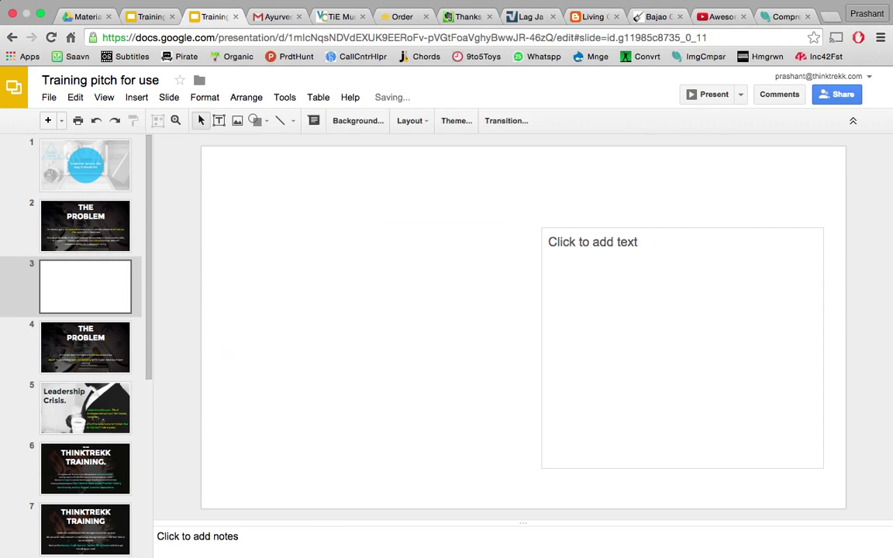
left_click(612, 231)
key("Delete")
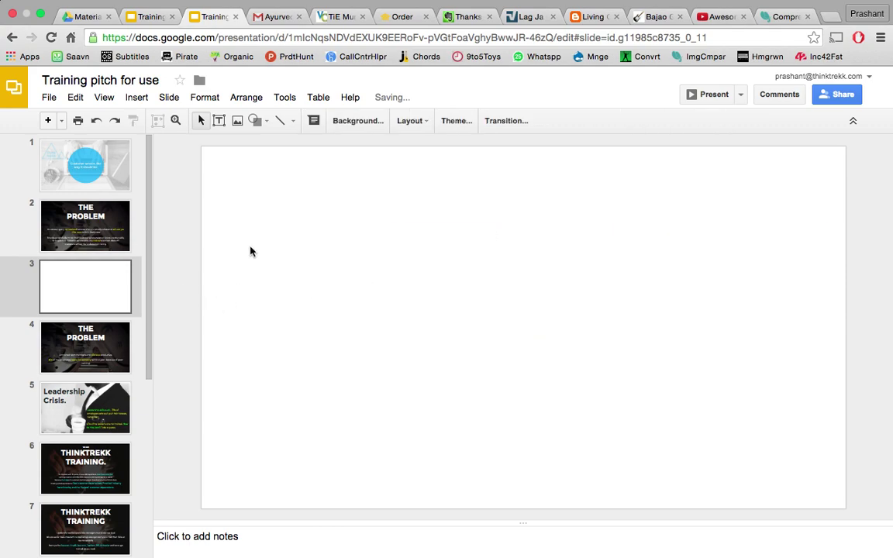
- Start inserting an image, then abandon the leopards.jpeg upload
left_click(238, 121)
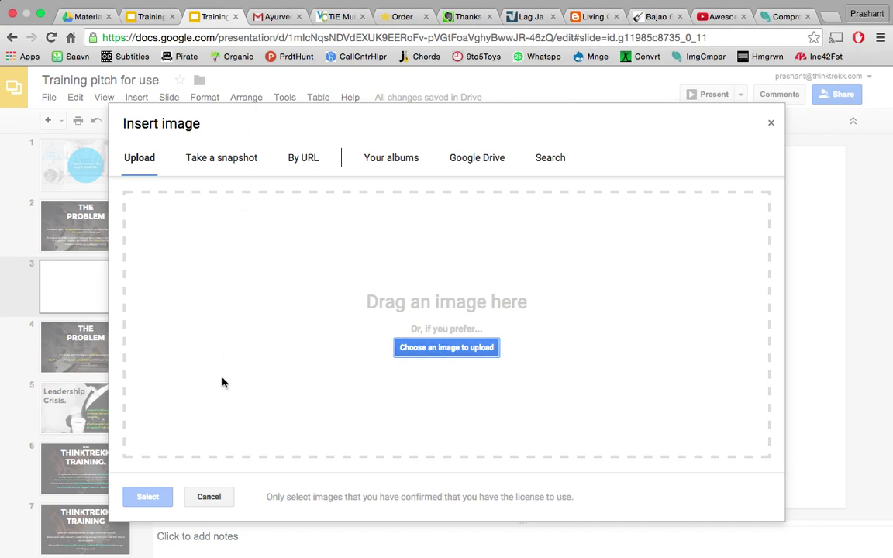
left_click(211, 497)
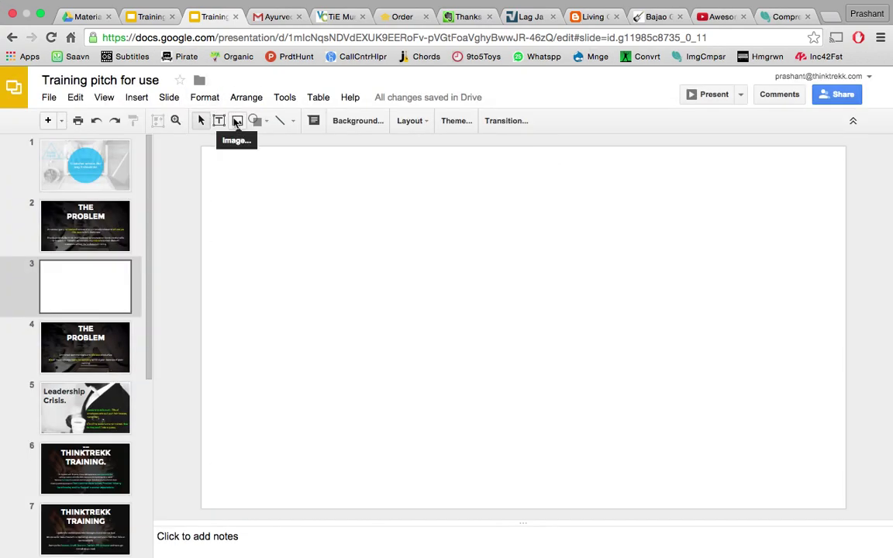
left_click(237, 121)
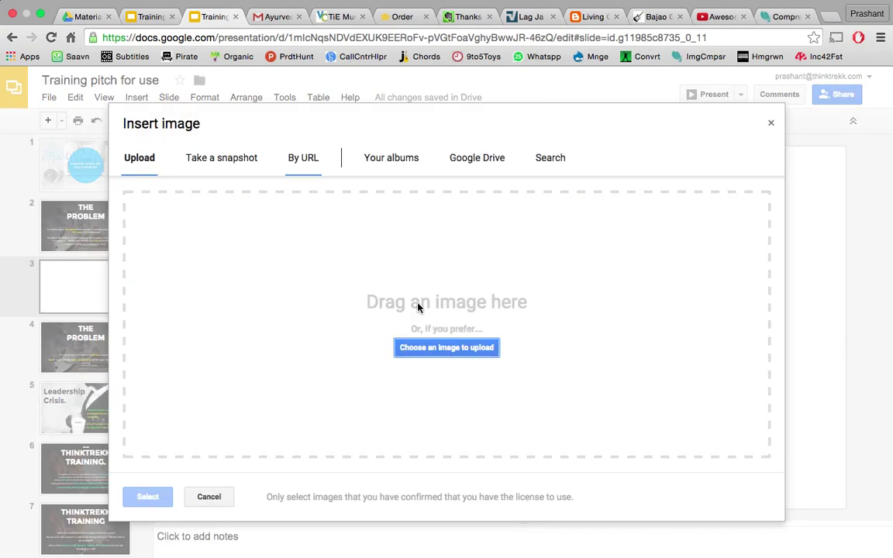
left_click(455, 351)
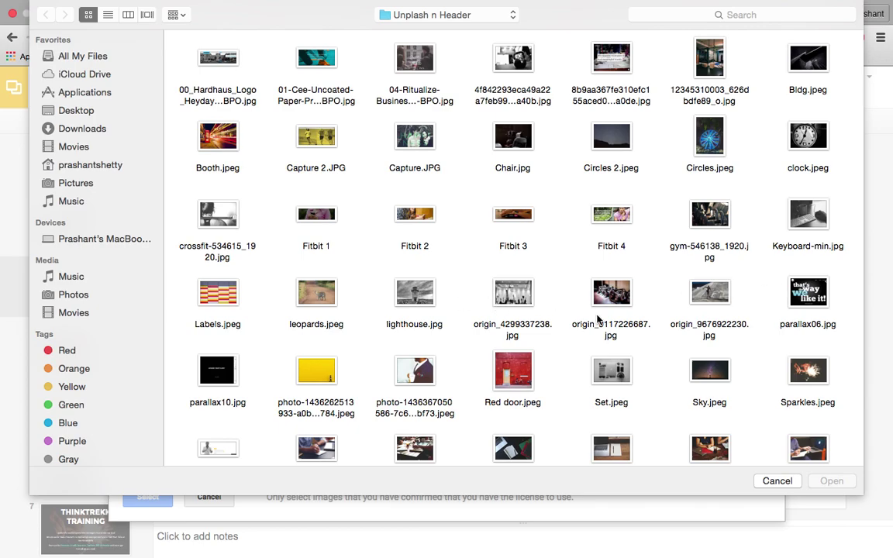
double_click(317, 295)
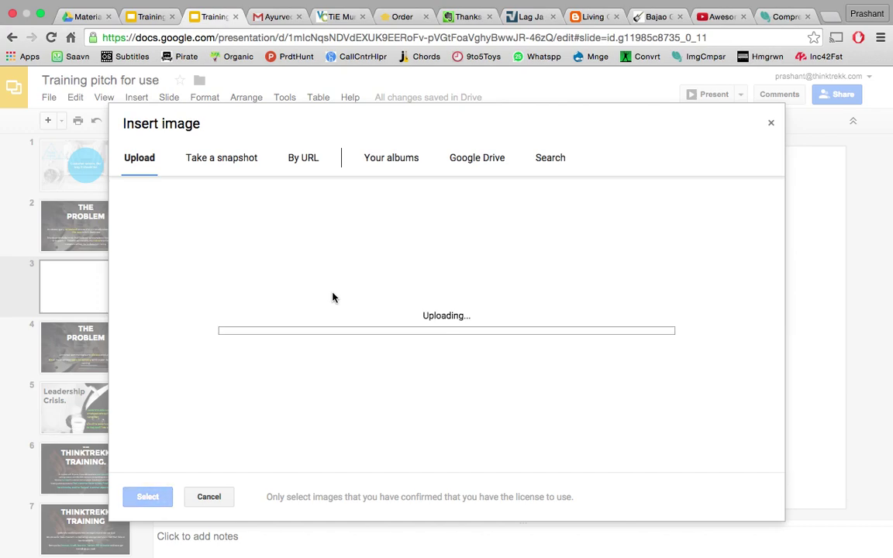
left_click(211, 497)
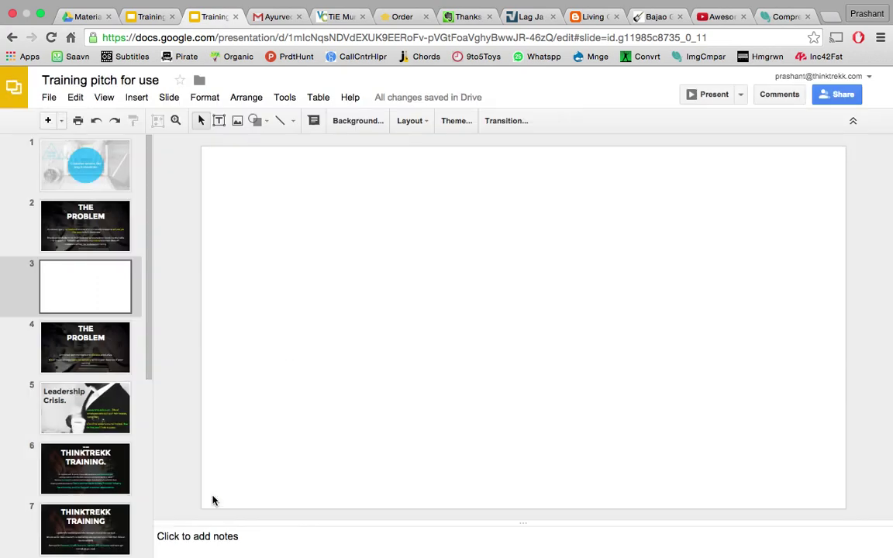
- Upload Keyboard-min.jpg and stretch it to the slide's left and right edges
left_click(238, 121)
left_click(465, 349)
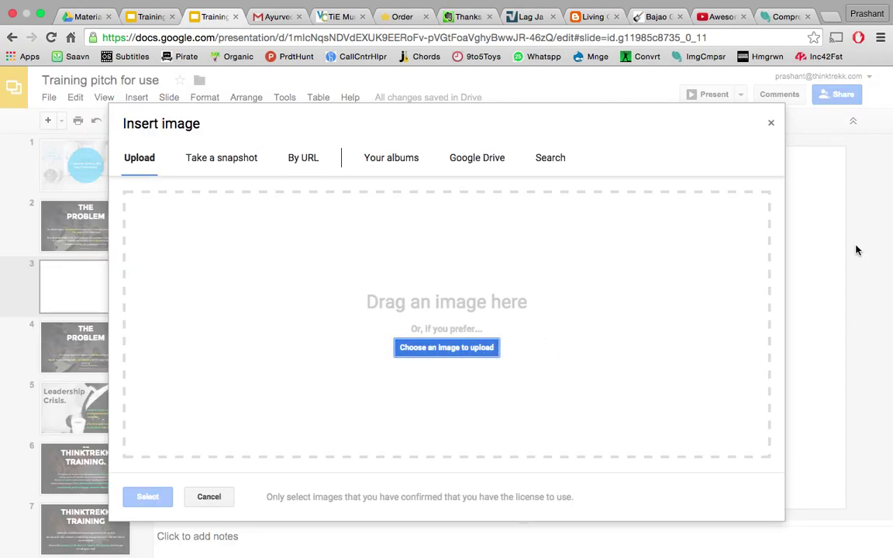
double_click(814, 216)
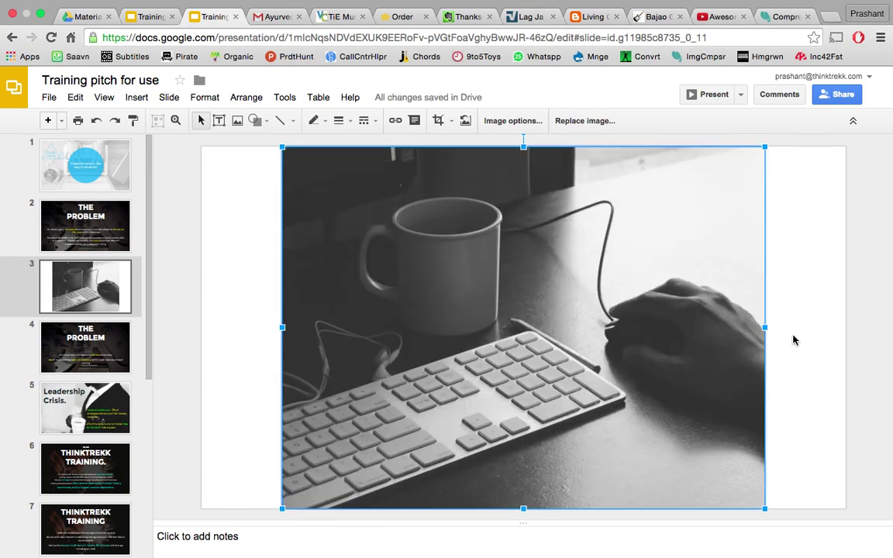
left_click_drag(766, 327, 846, 332)
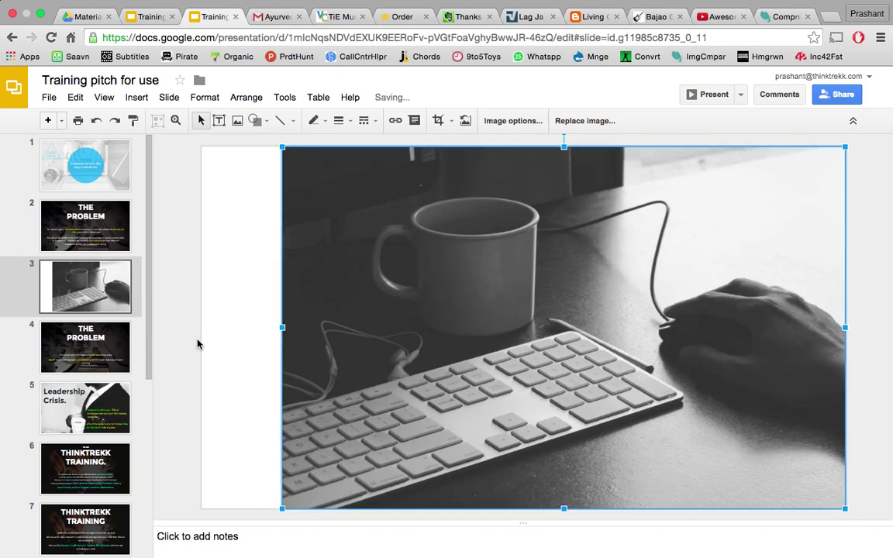
left_click_drag(281, 327, 199, 327)
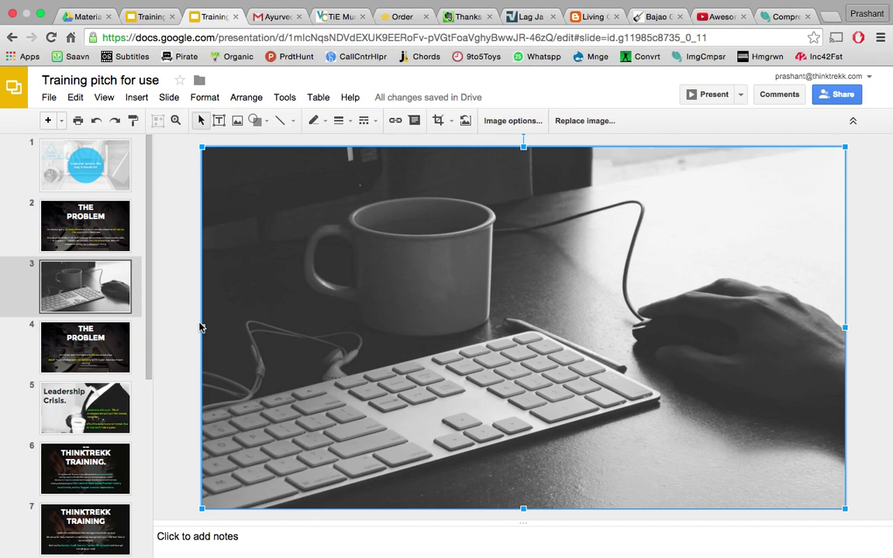
- Replace slide 3's keyboard photo with an uploaded photo of a suited man holding coffee
right_click(247, 341)
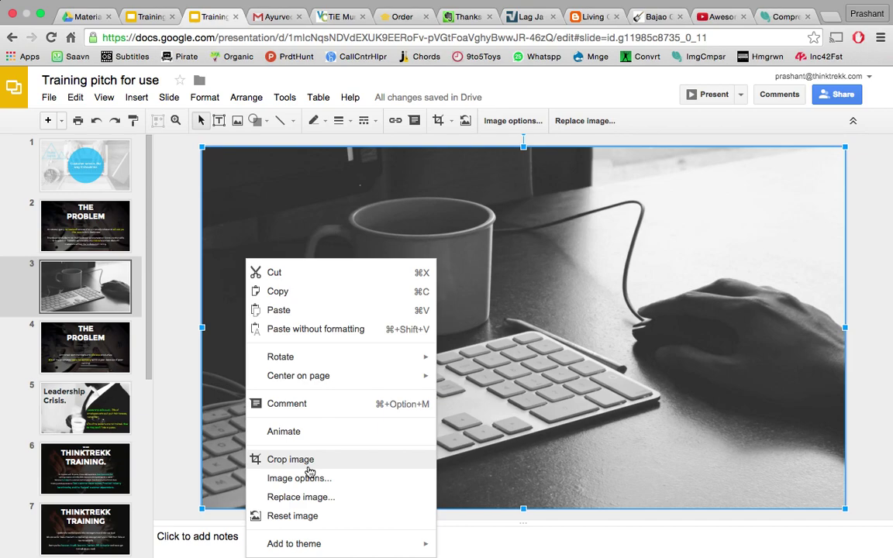
left_click(309, 496)
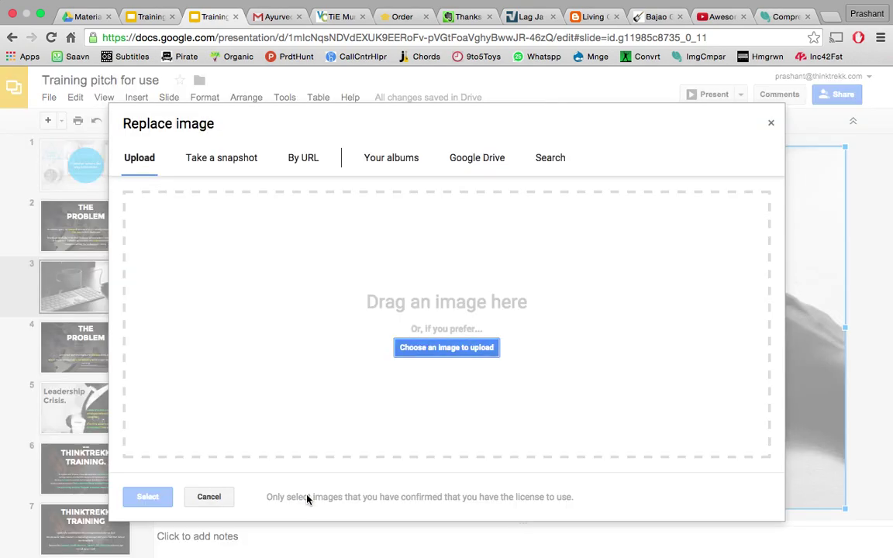
left_click(439, 348)
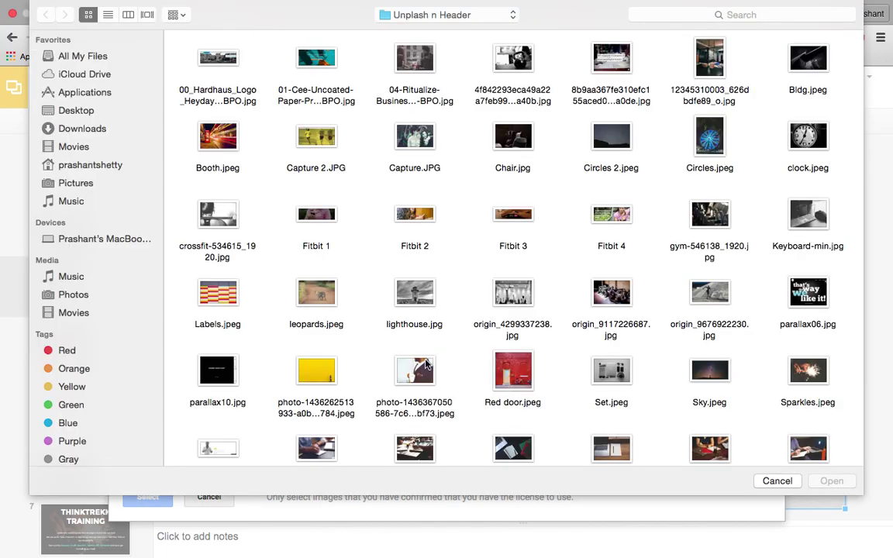
double_click(419, 372)
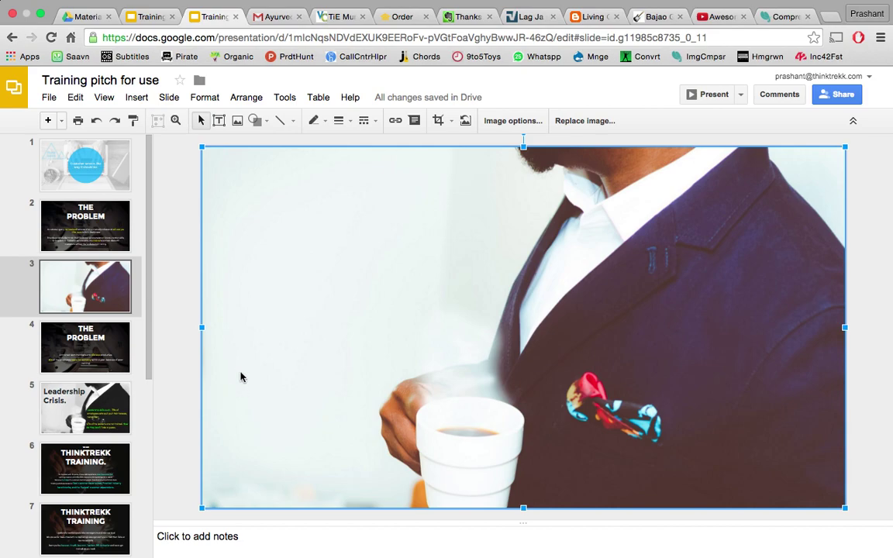
- Recolour the suited-man photo to Light 4 greyscale after trying Light 7, Dark 6 and Sepia, then view slide 5
left_click(498, 124)
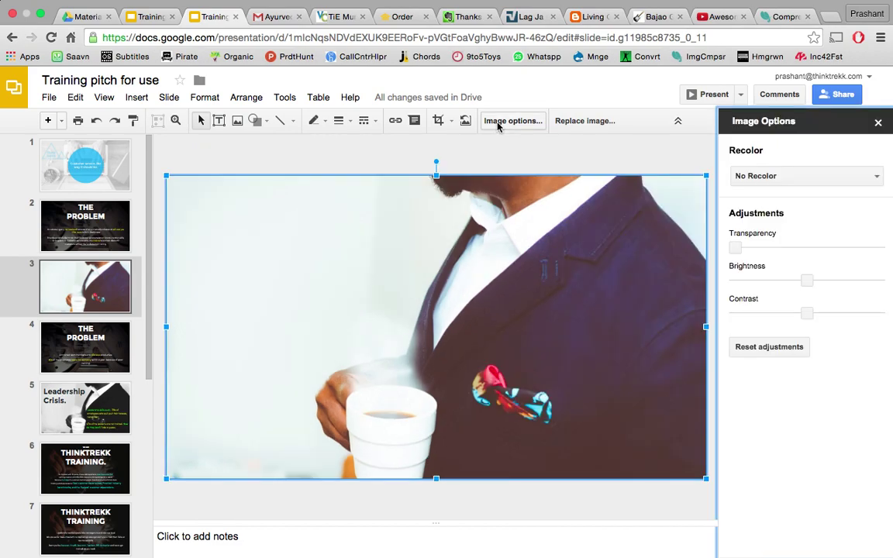
left_click(839, 178)
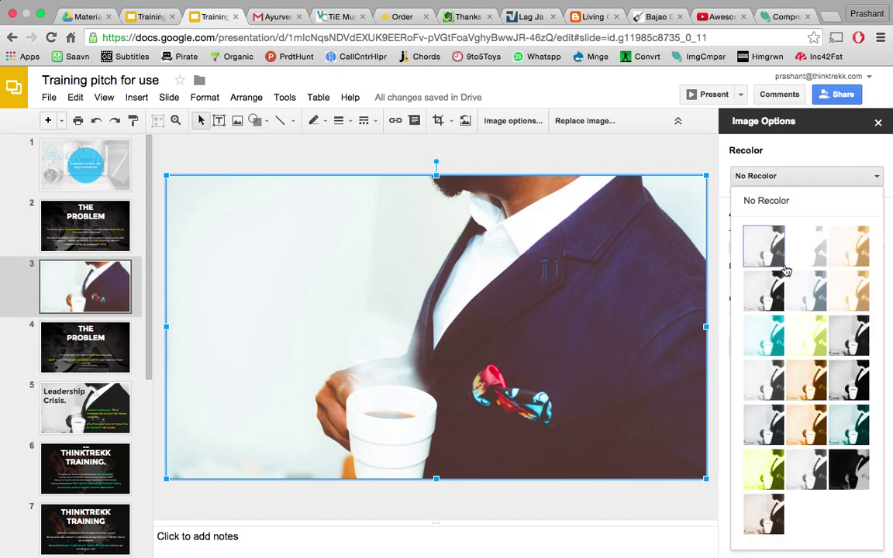
left_click(765, 341)
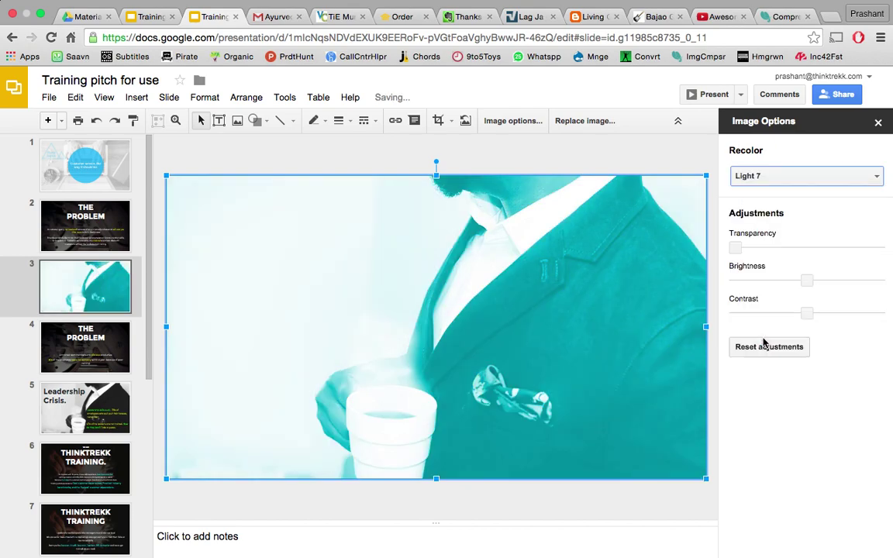
left_click(795, 178)
left_click(804, 384)
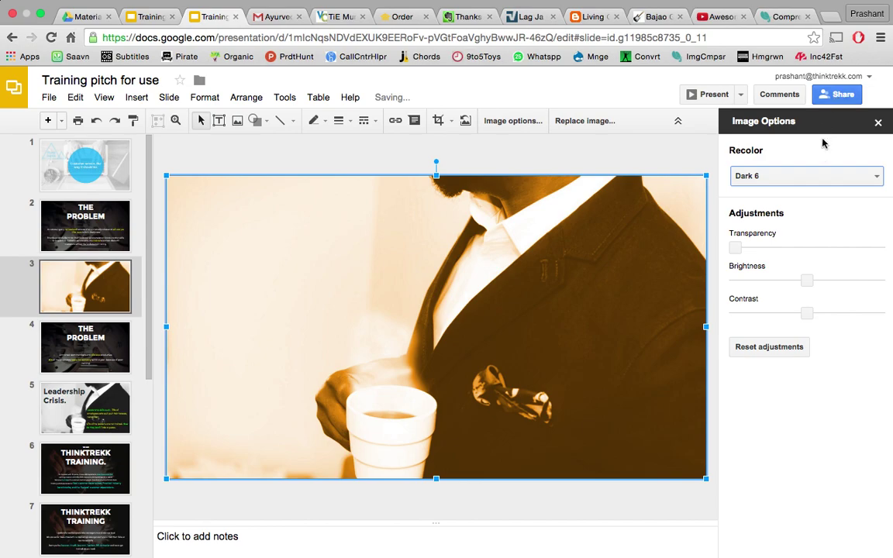
left_click(820, 182)
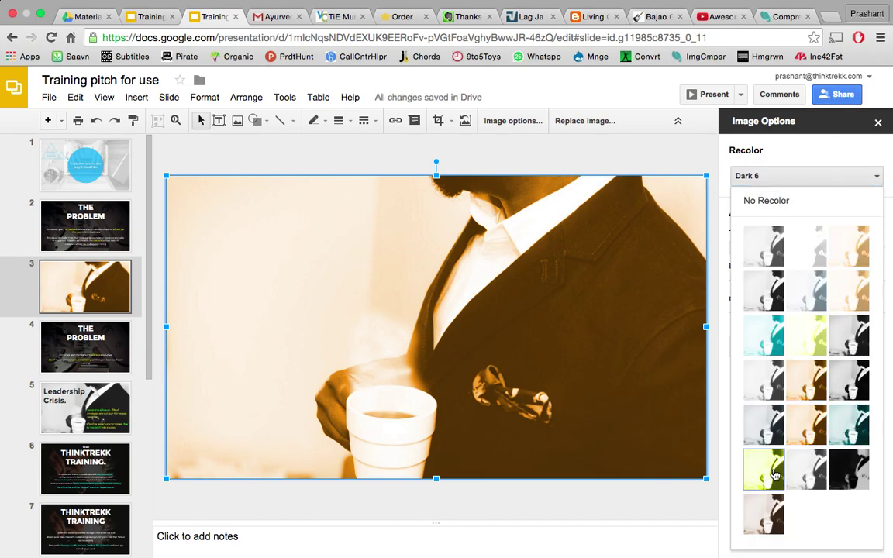
left_click(771, 508)
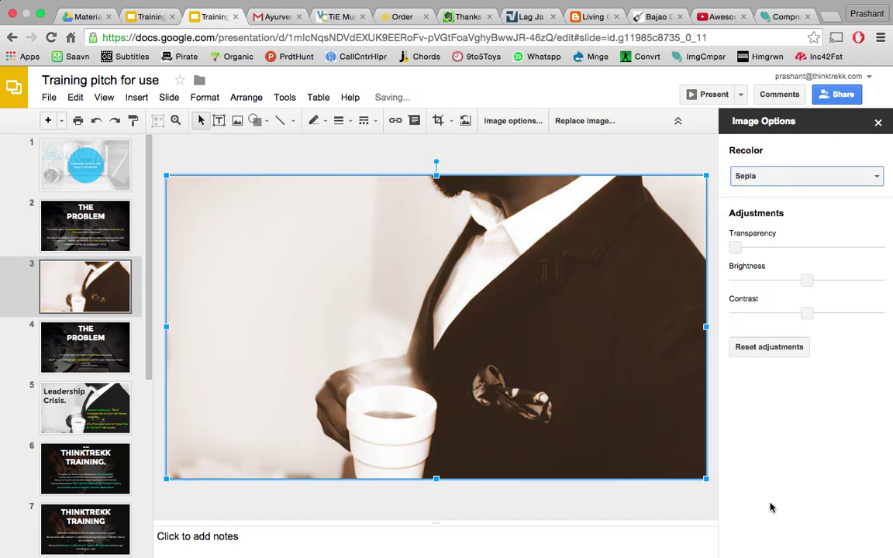
left_click(773, 178)
left_click(775, 290)
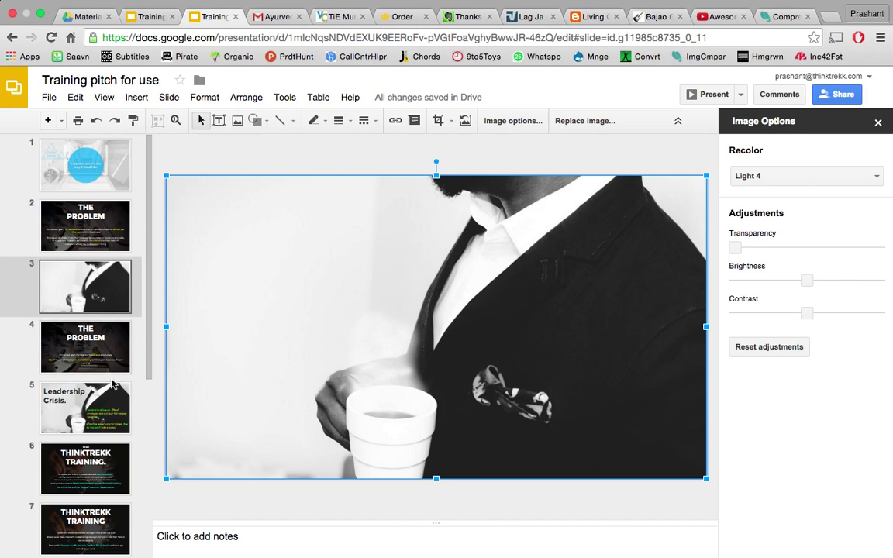
left_click(113, 417)
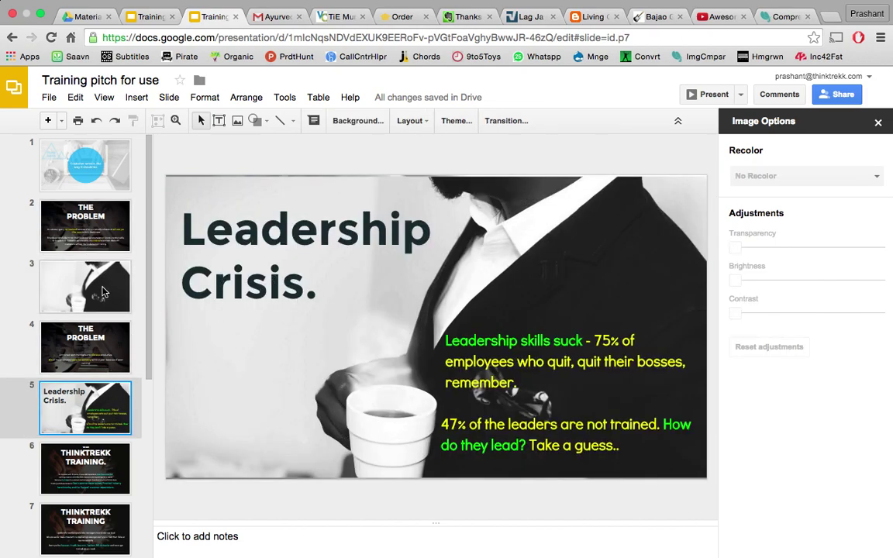
- Draw a text box over the upper-left area of slide 3's photo
left_click(95, 263)
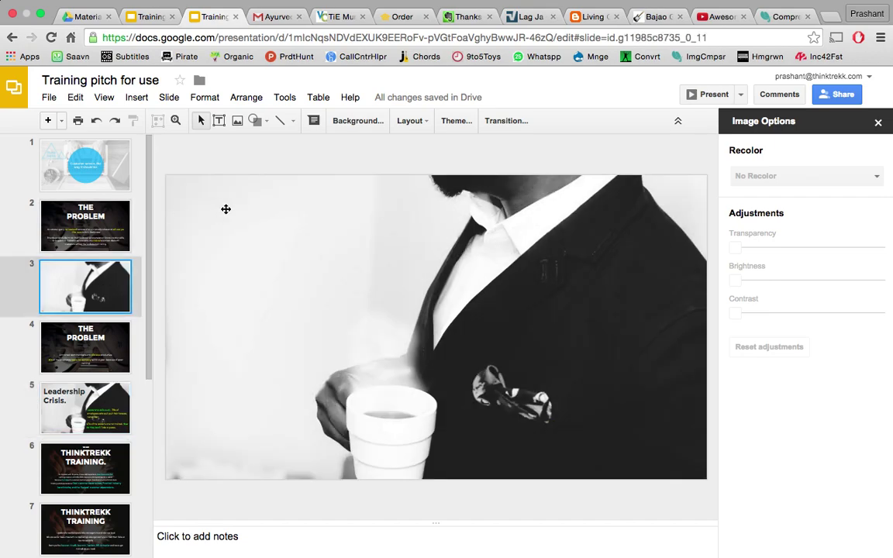
left_click(218, 121)
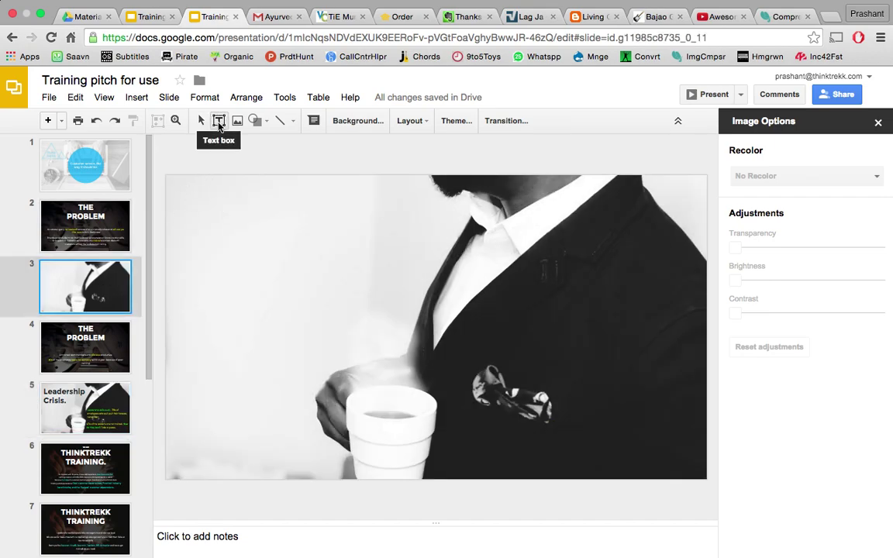
left_click_drag(179, 203, 390, 349)
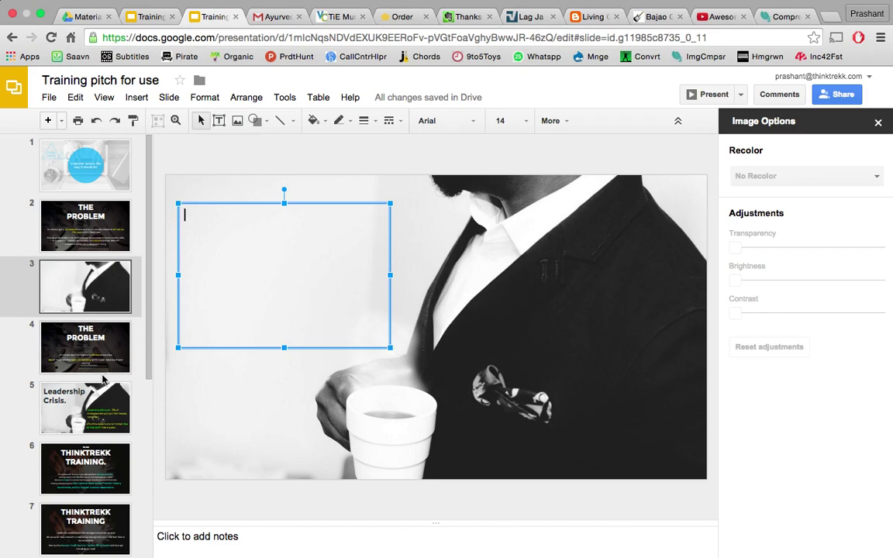
- Copy the 'Leadership Crisis.' title from slide 5 and paste it into the new text box
left_click(85, 407)
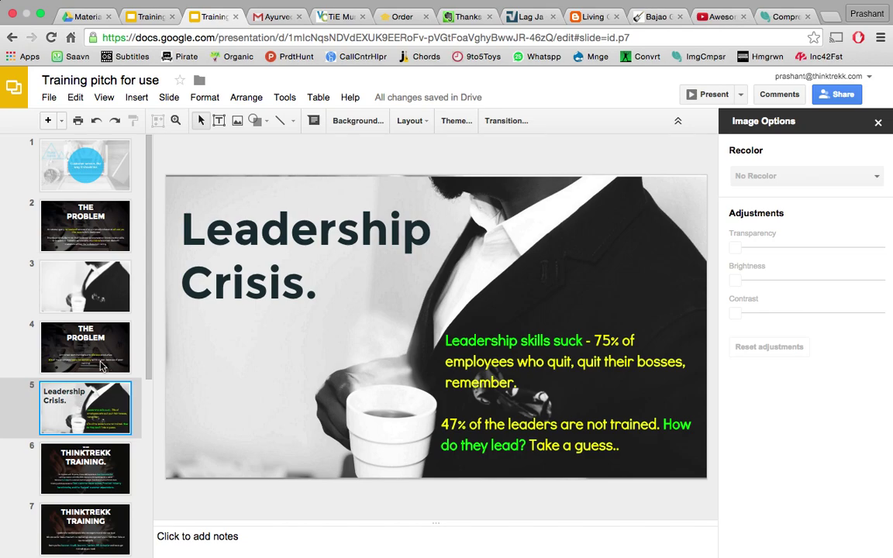
left_click(305, 236)
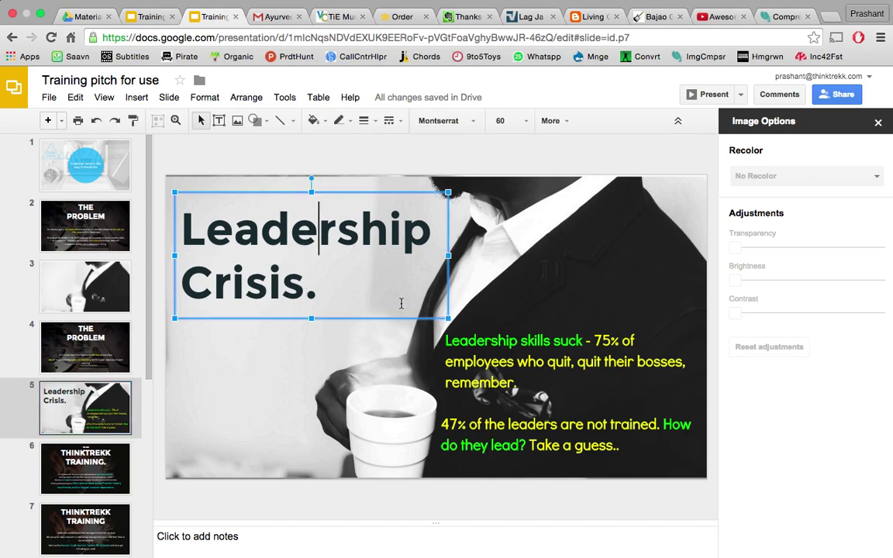
double_click(503, 338)
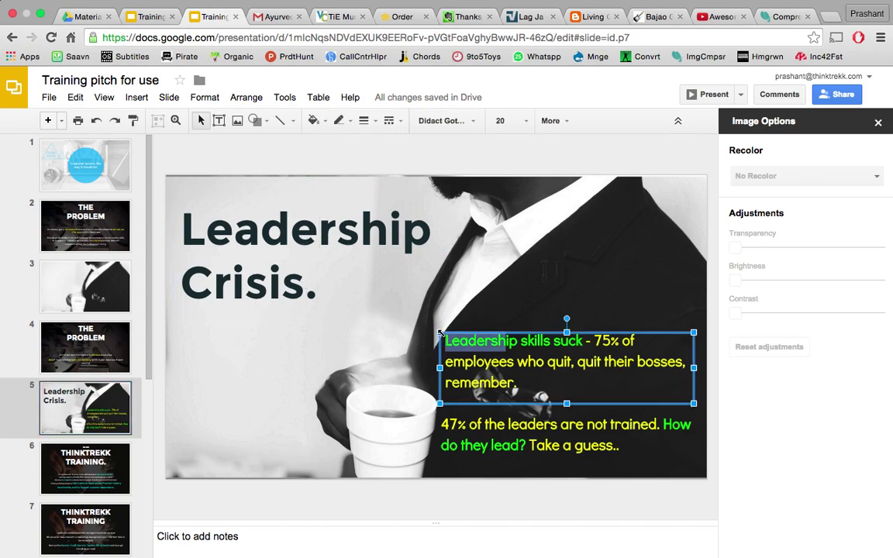
left_click_drag(337, 298, 200, 215)
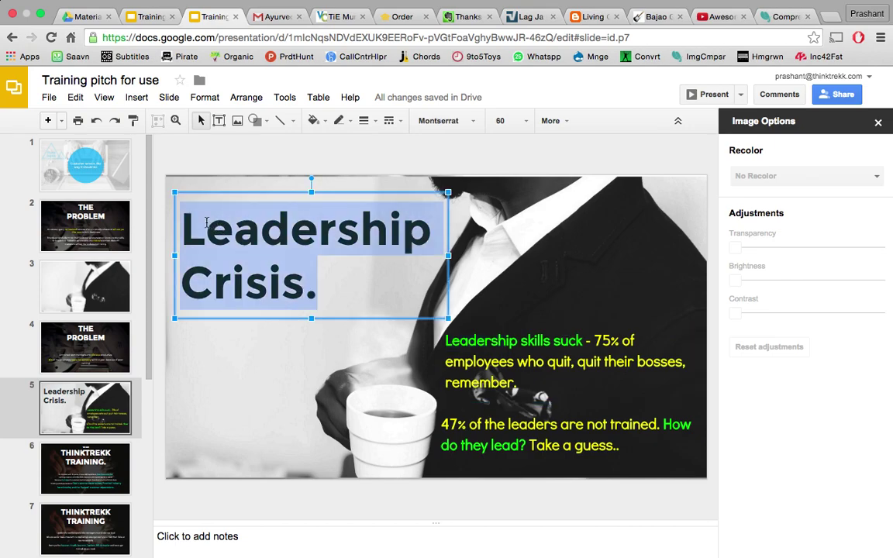
left_click(82, 279)
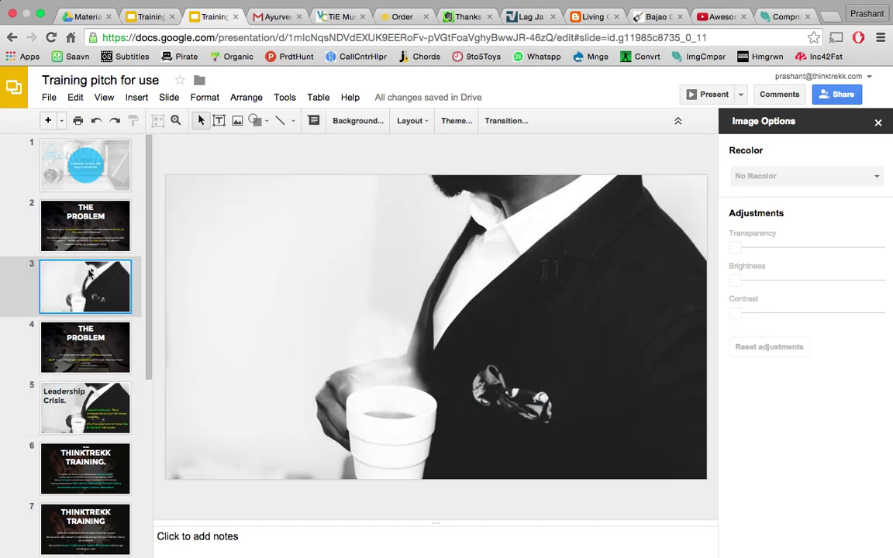
left_click(277, 245)
type("Leadership Crisis.")
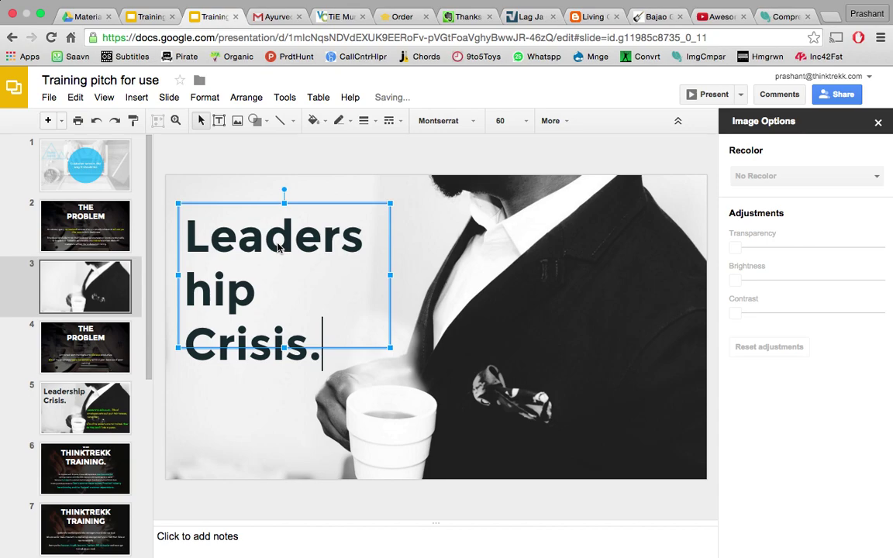